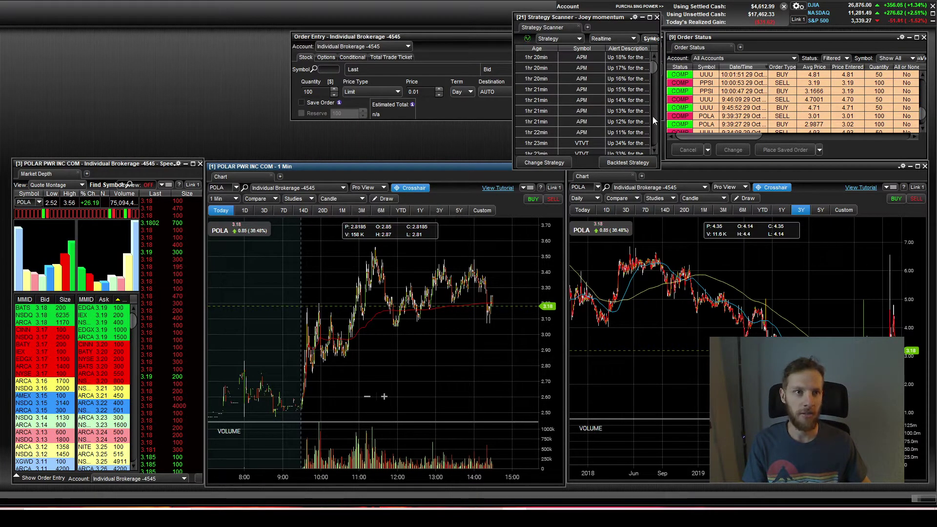
Step: Look over the POLA market depth, 1-minute and daily charts before switching symbols
mouse_move(754, 18)
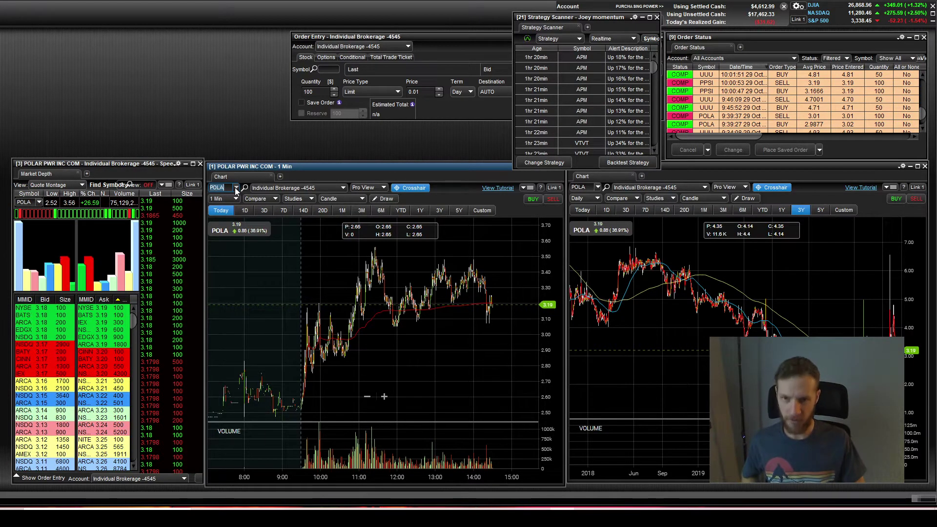
Step: Load UUU into all linked windows and zoom its 1-minute chart
text(UUU)
key(Return)
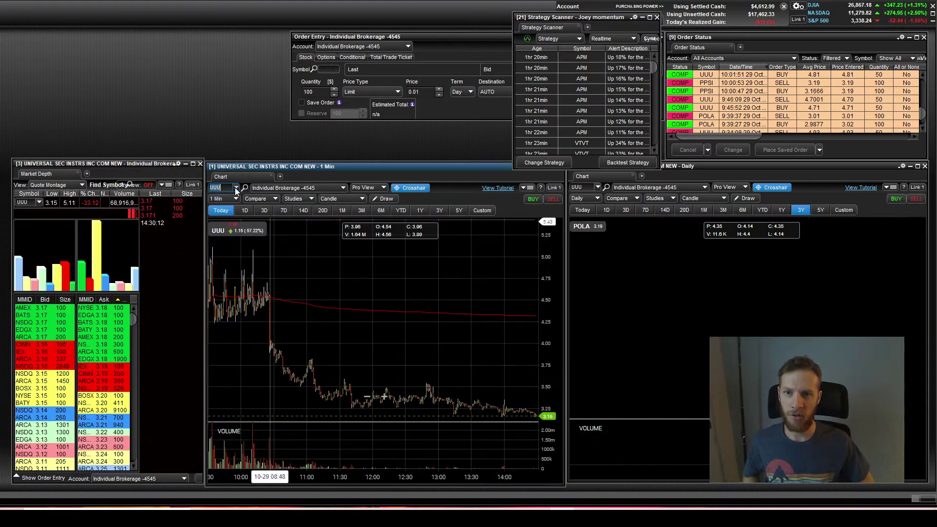
scroll(436, 337, down, 5)
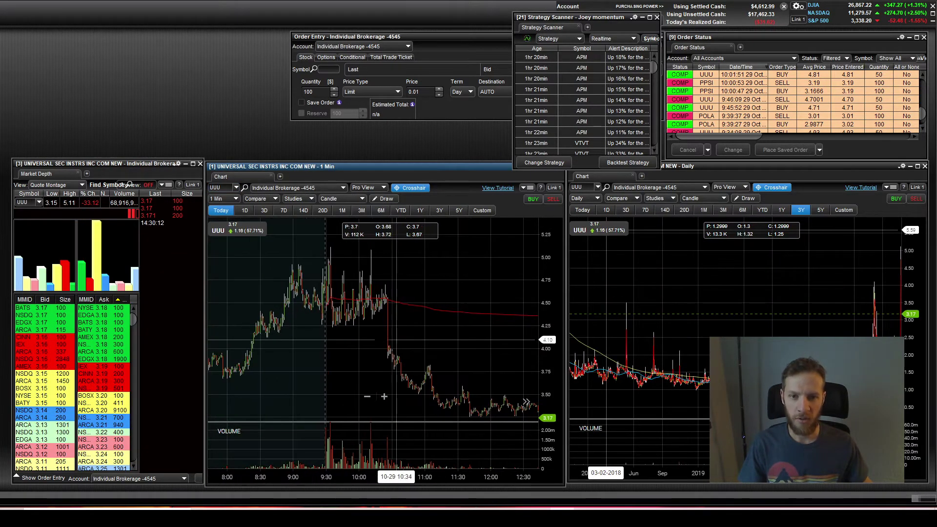
scroll(379, 336, up, 3)
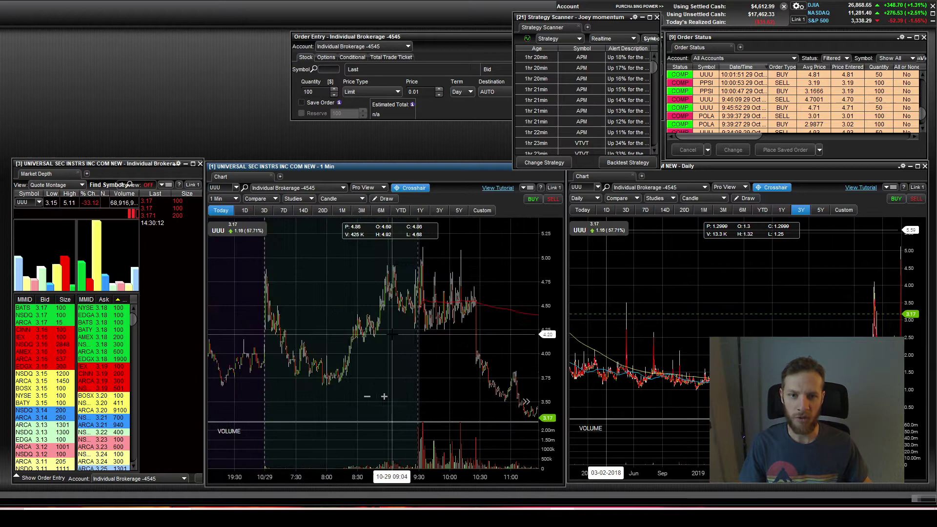
scroll(425, 288, up, 3)
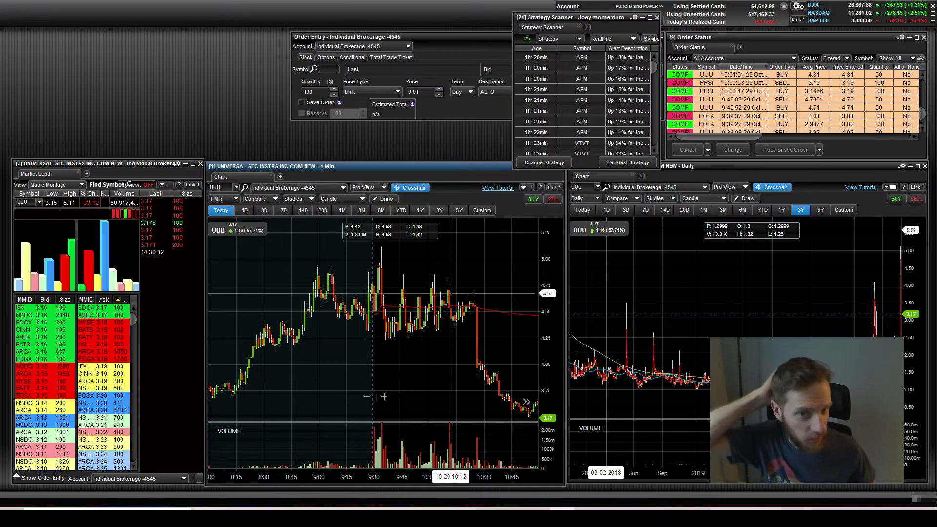
scroll(463, 282, down, 3)
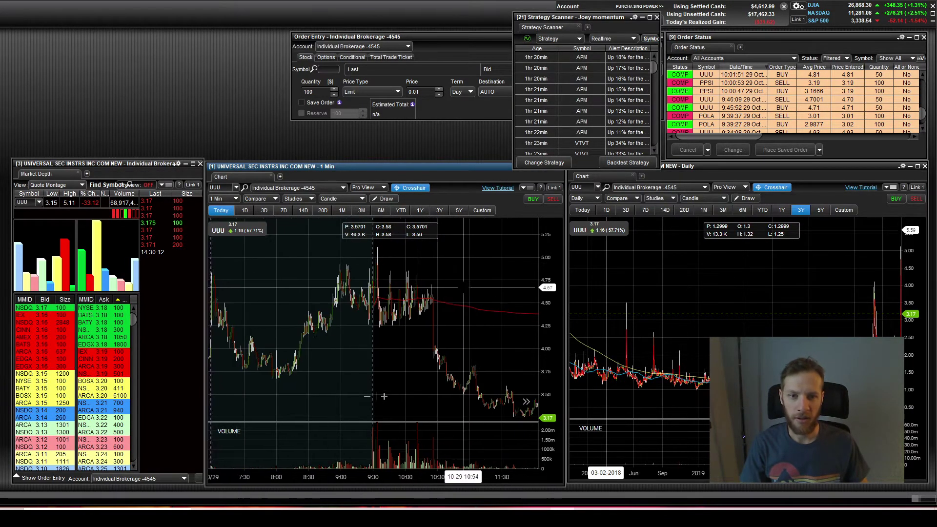
Step: Pan and zoom the UUU 1-minute chart from pre-market through the afternoon fade
drag(372, 287, 414, 284)
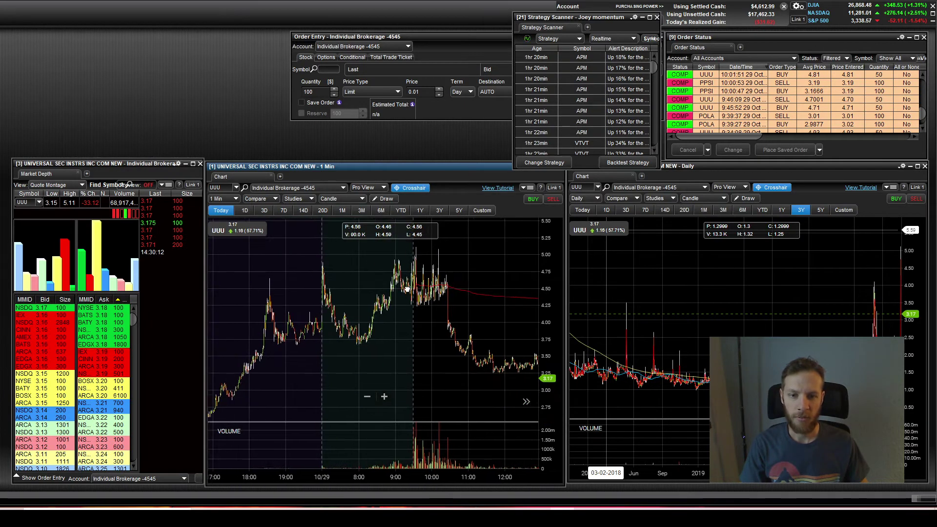
drag(479, 299, 461, 298)
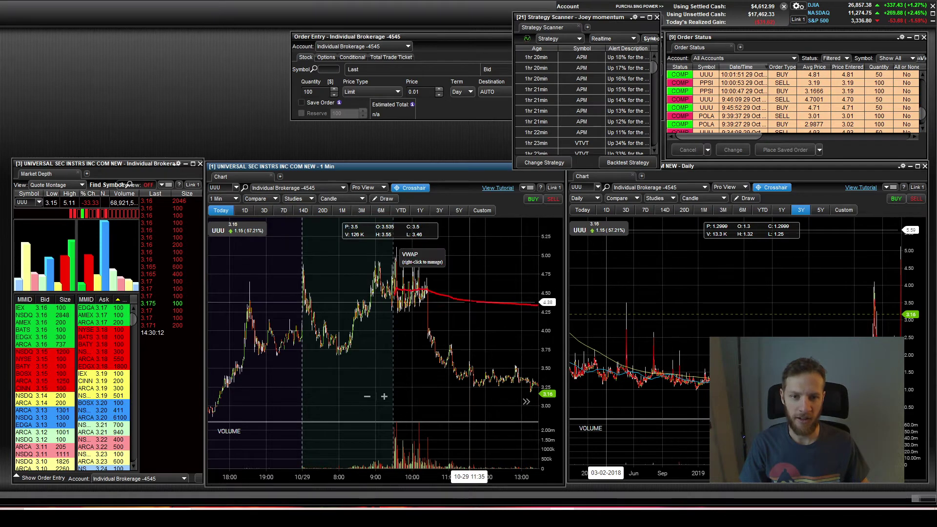
scroll(469, 302, down, 3)
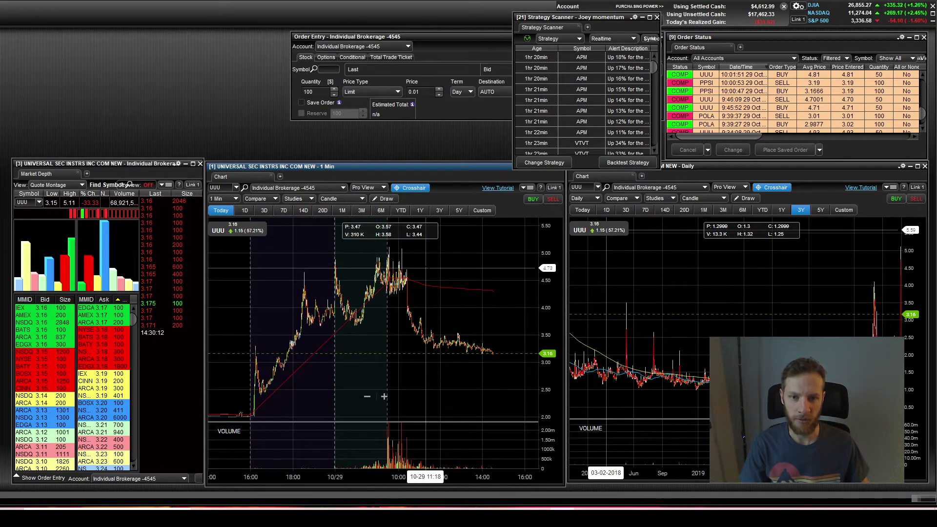
scroll(425, 268, up, 4)
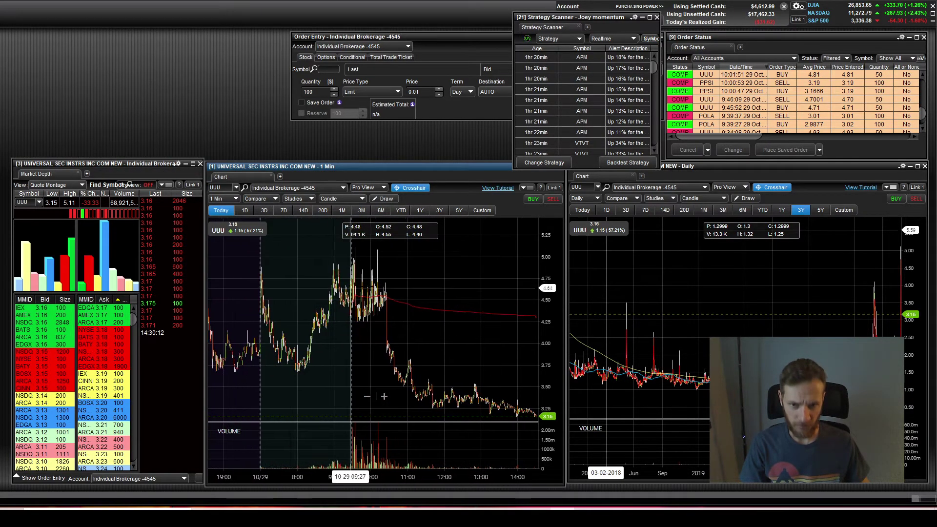
scroll(375, 358, up, 3)
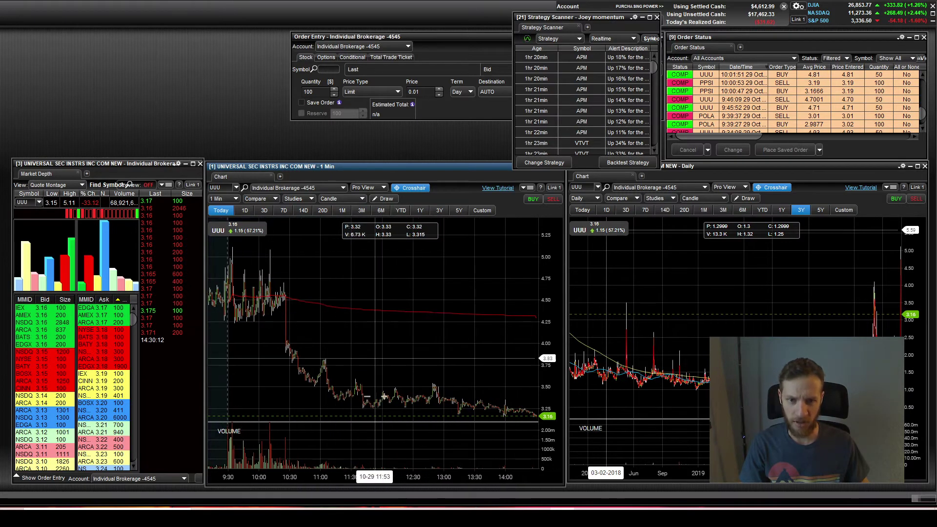
scroll(384, 396, down, 3)
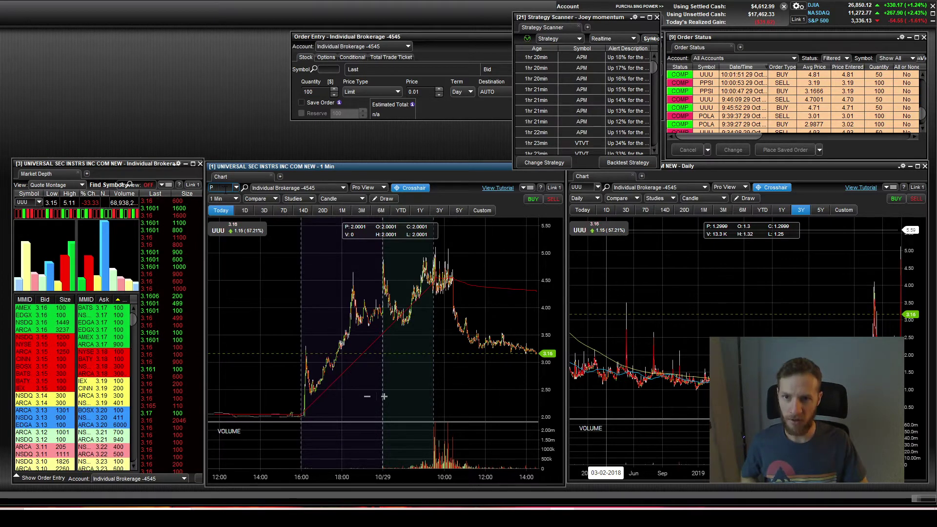
Step: Load POLA back into all linked windows and zoom its 1-minute chart
text(OLA)
key(Return)
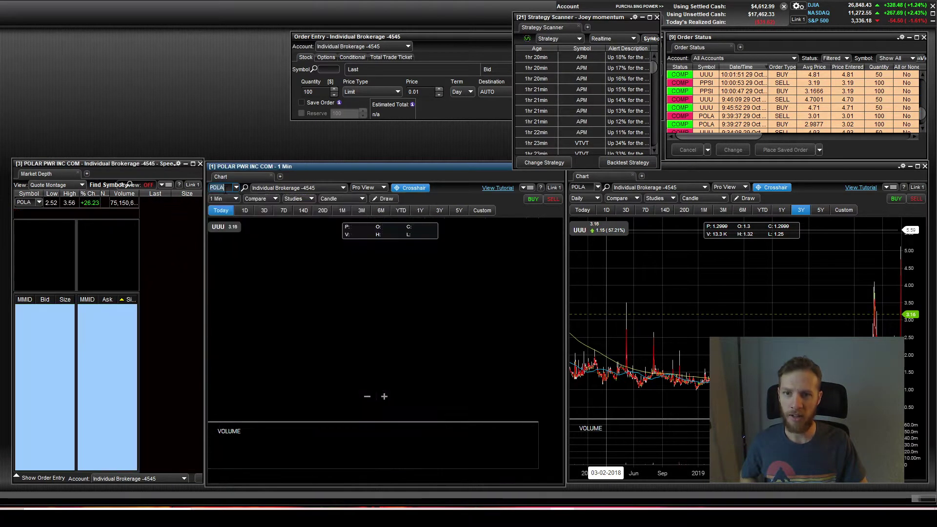
scroll(338, 320, down, 4)
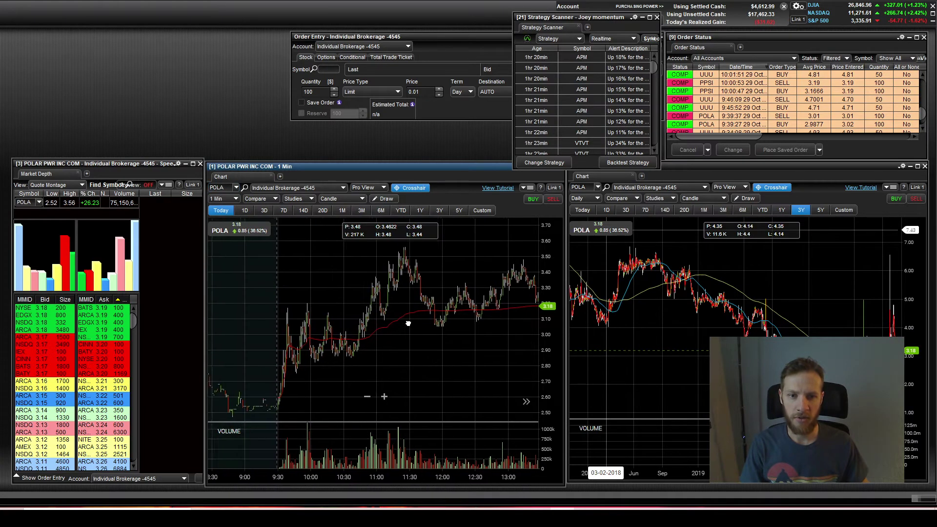
scroll(476, 339, up, 1)
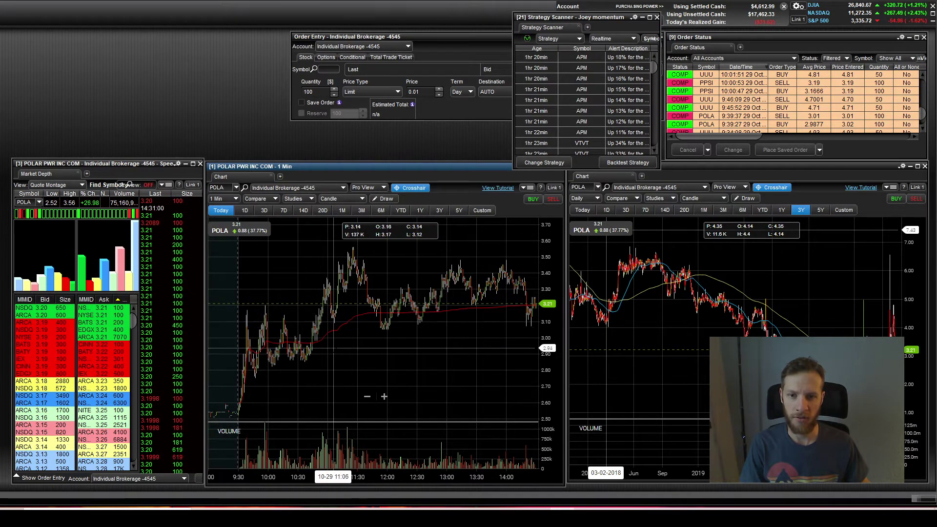
scroll(377, 393, up, 2)
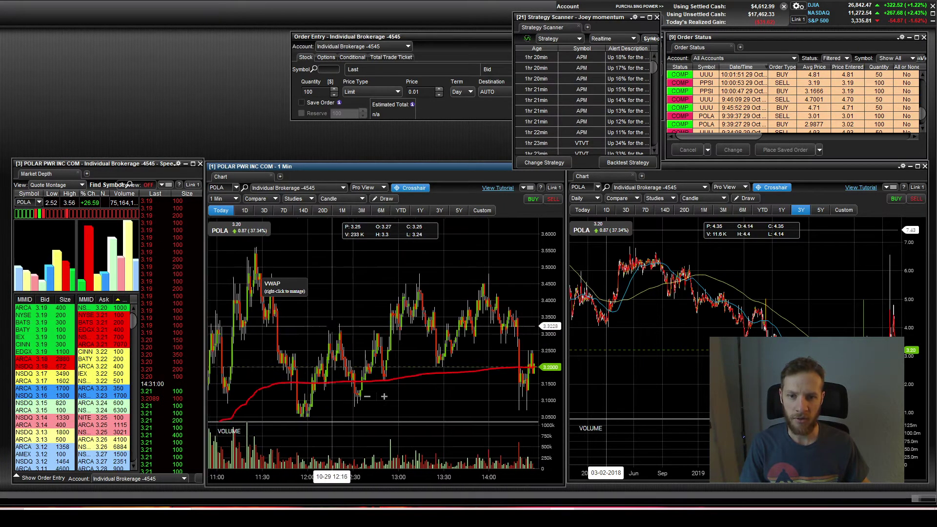
Step: Pan and zoom the POLA chart to span pre-9:30 through about 14:30
drag(404, 332, 472, 329)
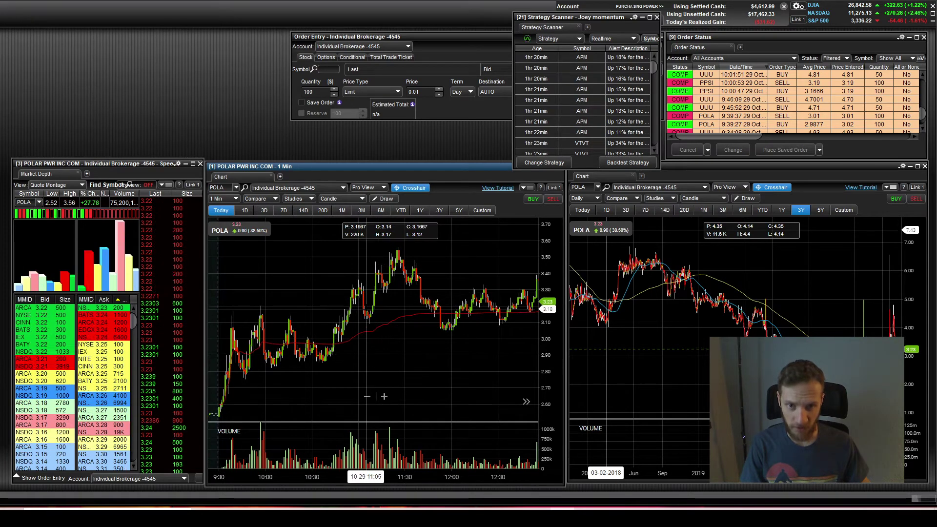
scroll(373, 304, up, 2)
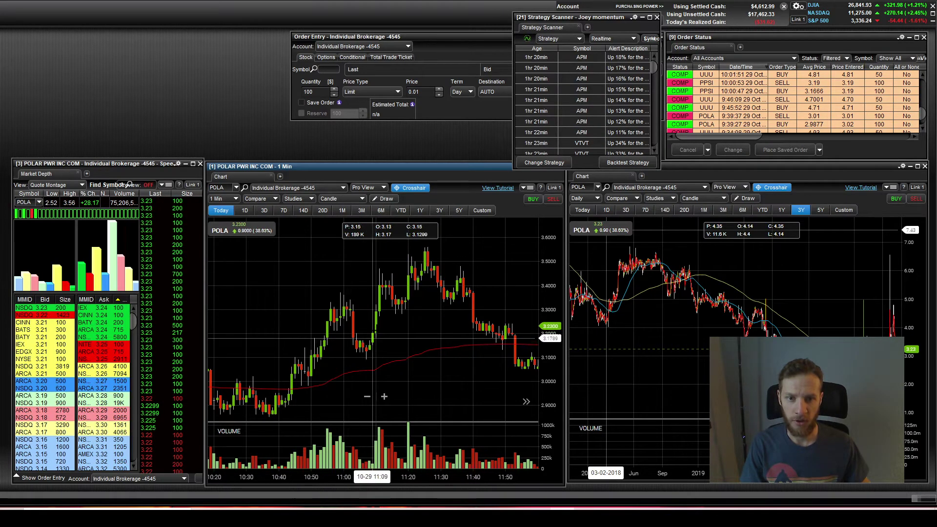
scroll(379, 292, down, 3)
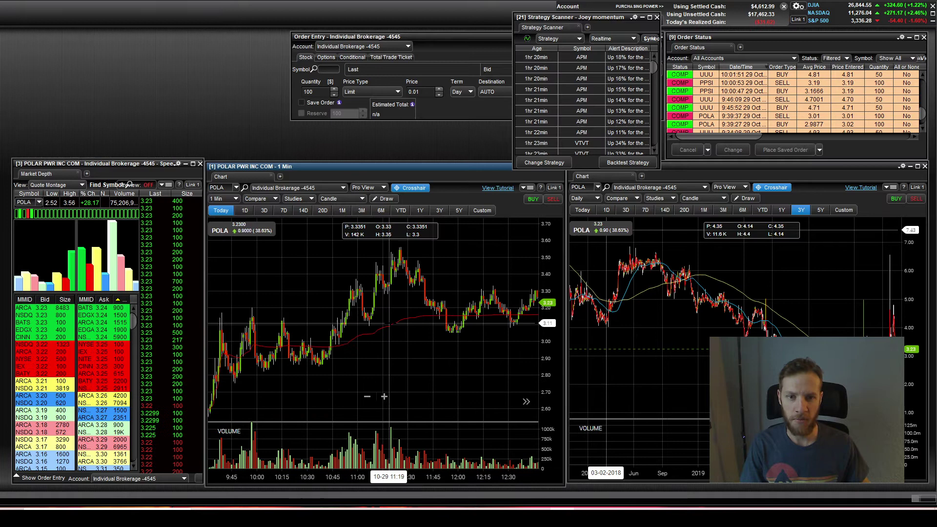
scroll(396, 298, up, 2)
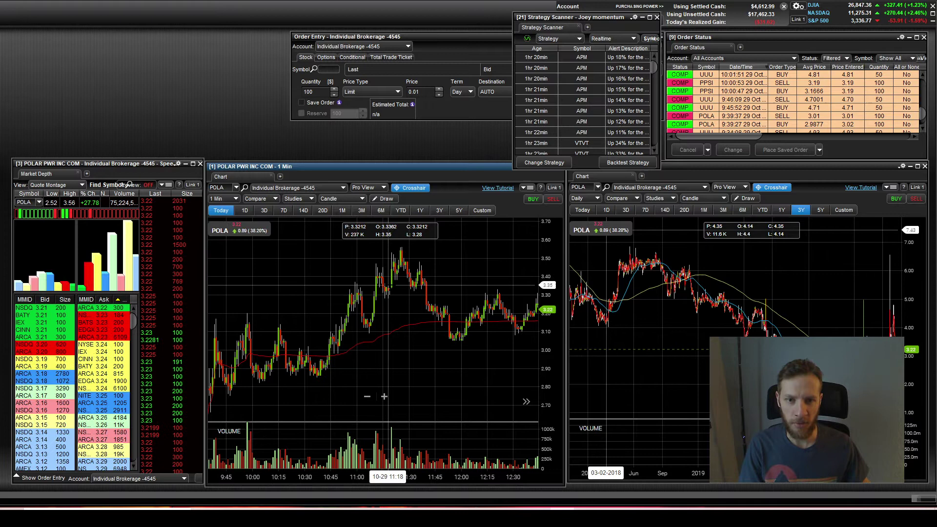
scroll(456, 275, down, 2)
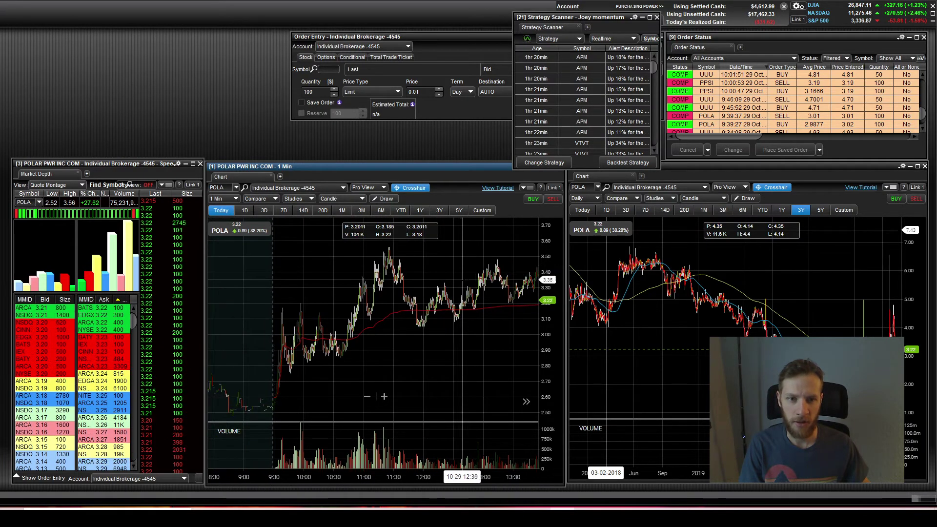
drag(487, 288, 441, 291)
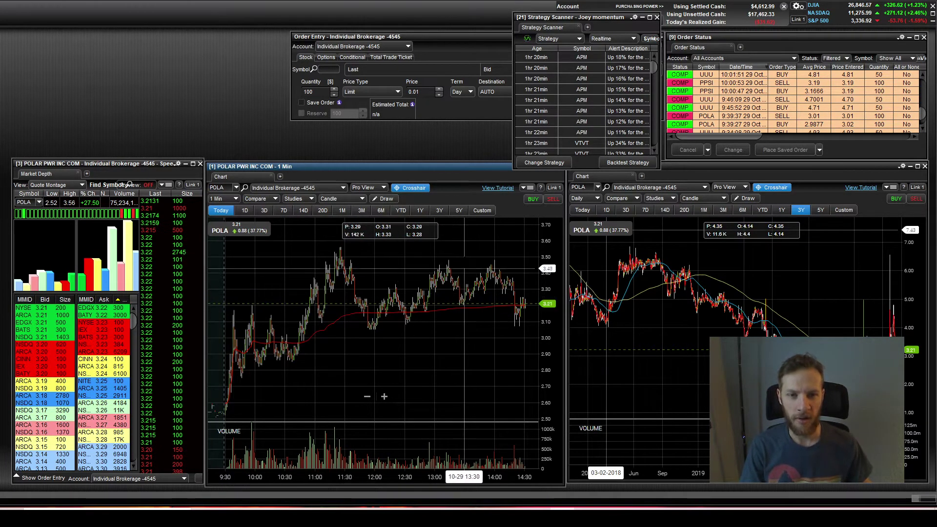
scroll(468, 265, down, 3)
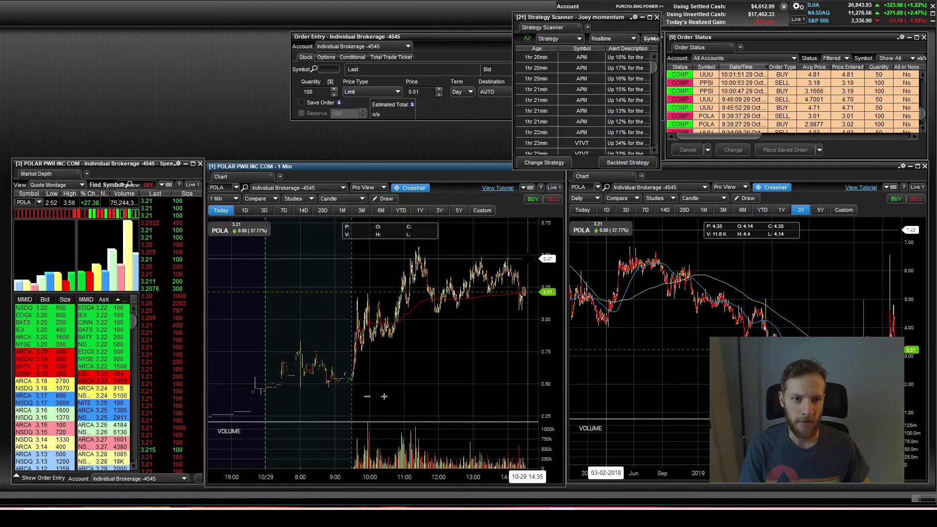
scroll(527, 257, up, 5)
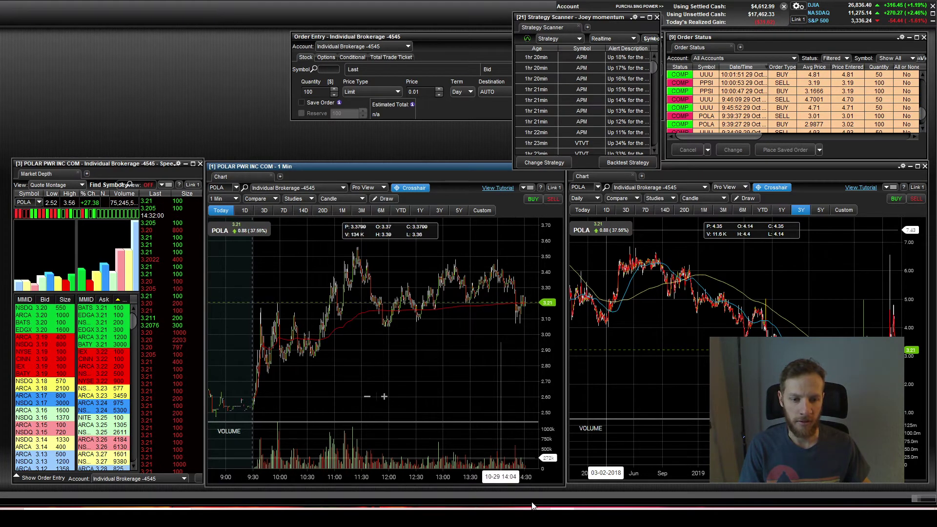
Step: Bring the 10/29 Thursday note forward, reposition it and stretch it to show down to -31
key(alt+Tab)
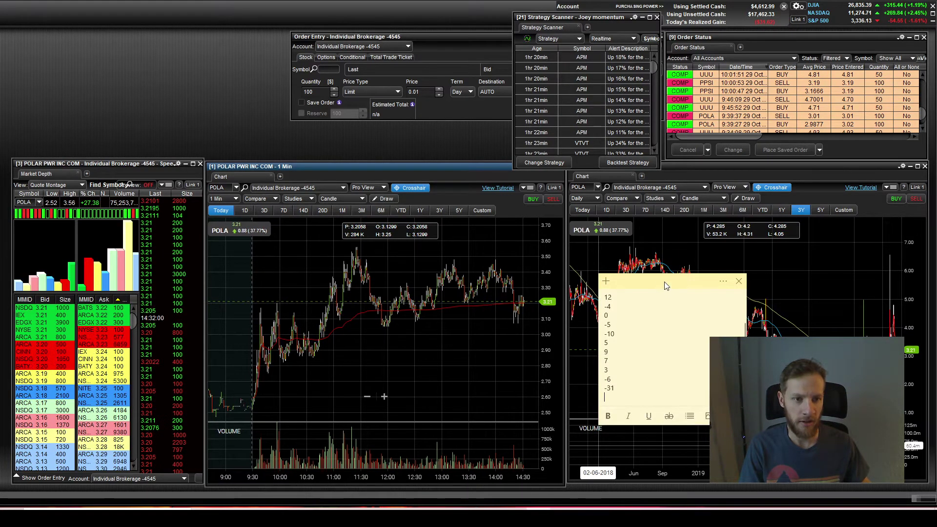
drag(661, 277, 602, 197)
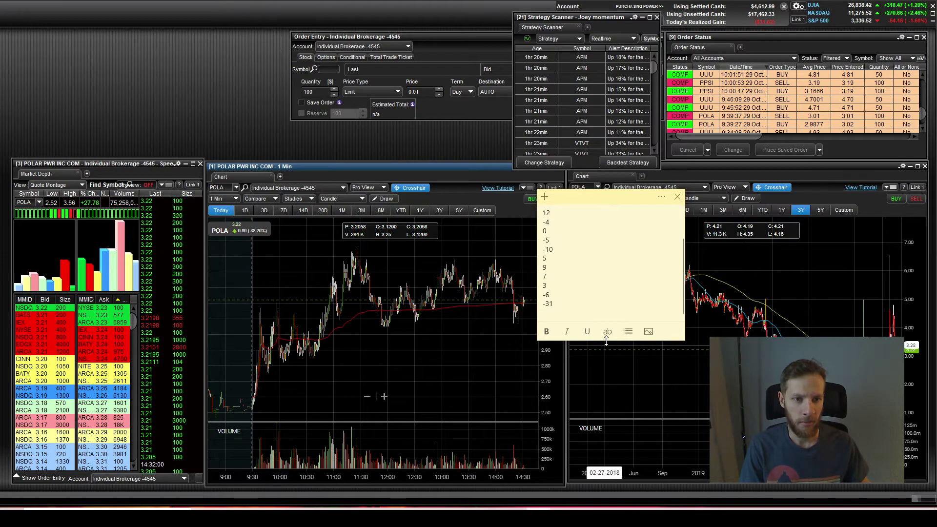
drag(605, 341, 605, 387)
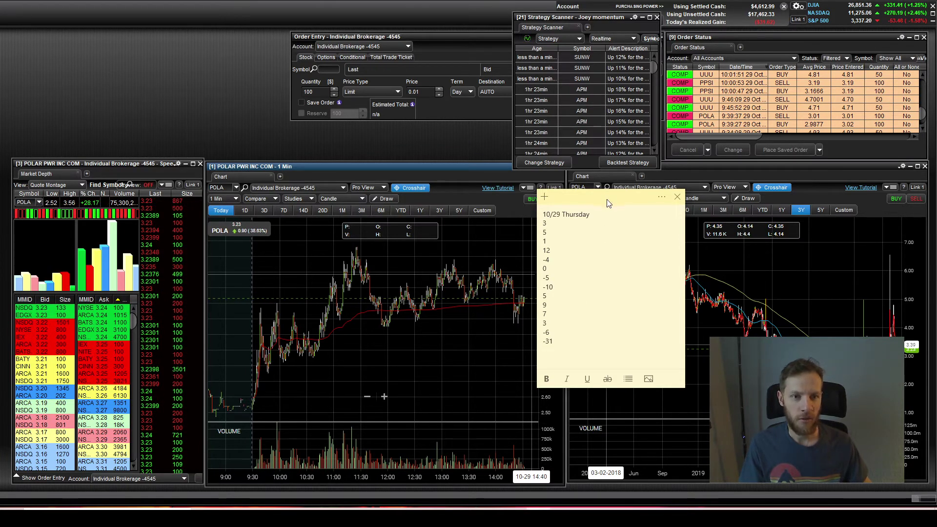
drag(607, 202, 585, 218)
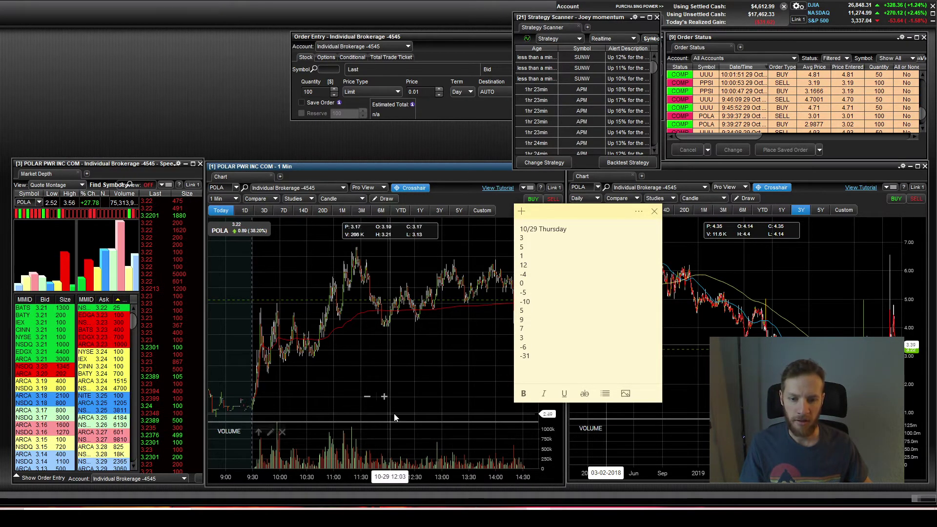
Step: In Trading 2020, close the Conditional format rules sidebar and review October 29's -31 profit, 43 total
mouse_move(488, 510)
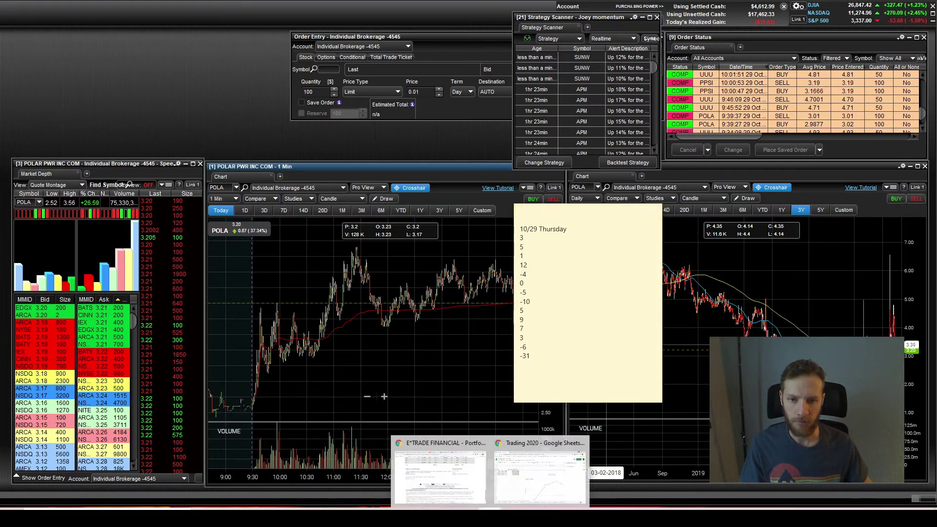
click(512, 482)
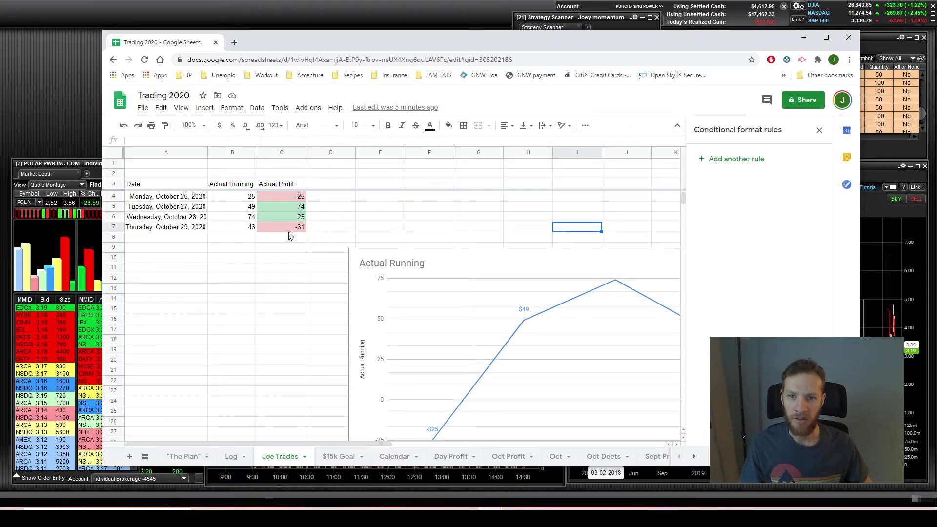
scroll(435, 259, down, 1)
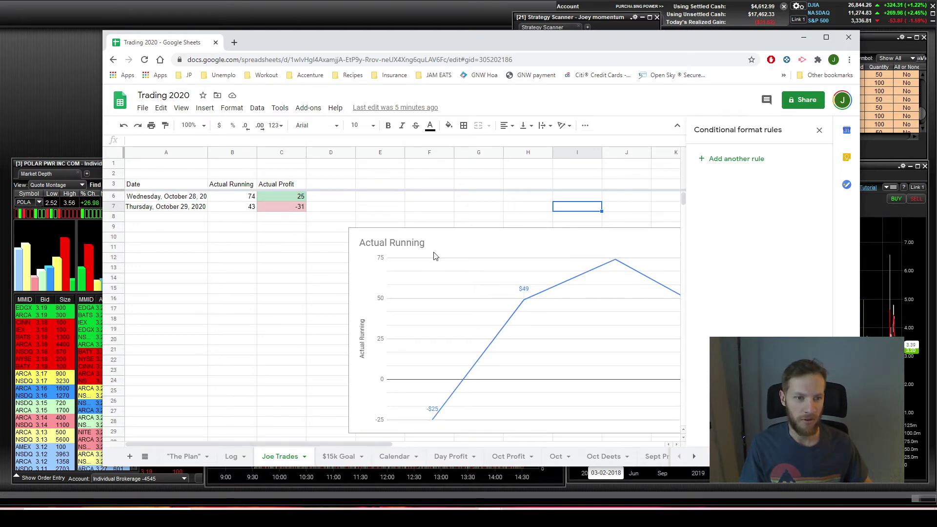
click(819, 131)
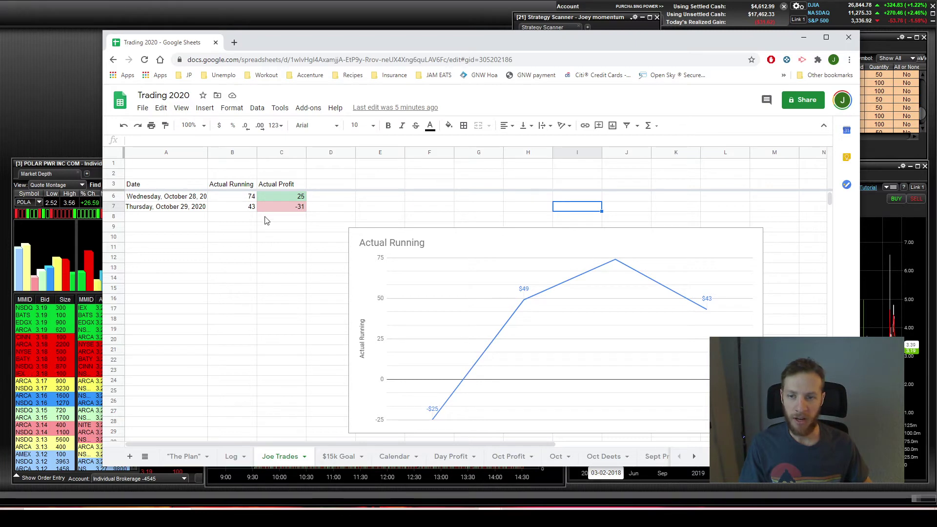
scroll(301, 281, up, 1)
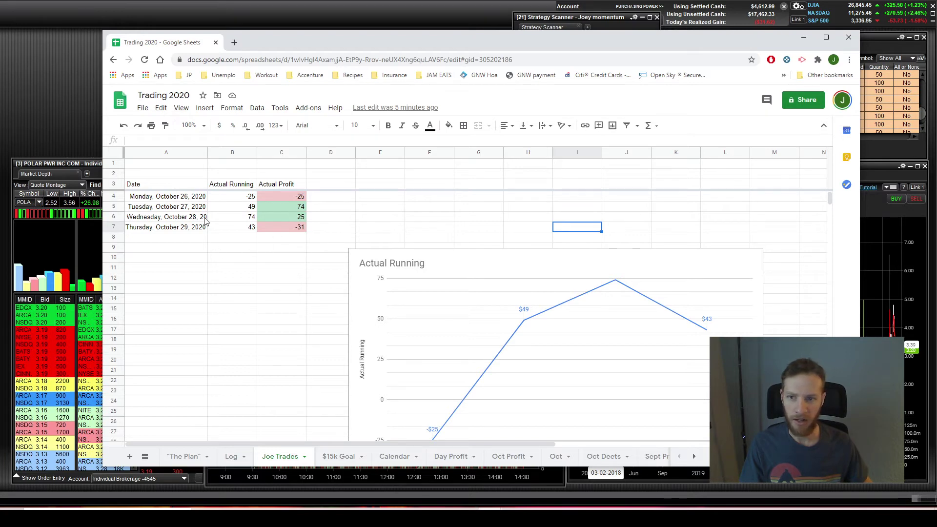
click(57, 121)
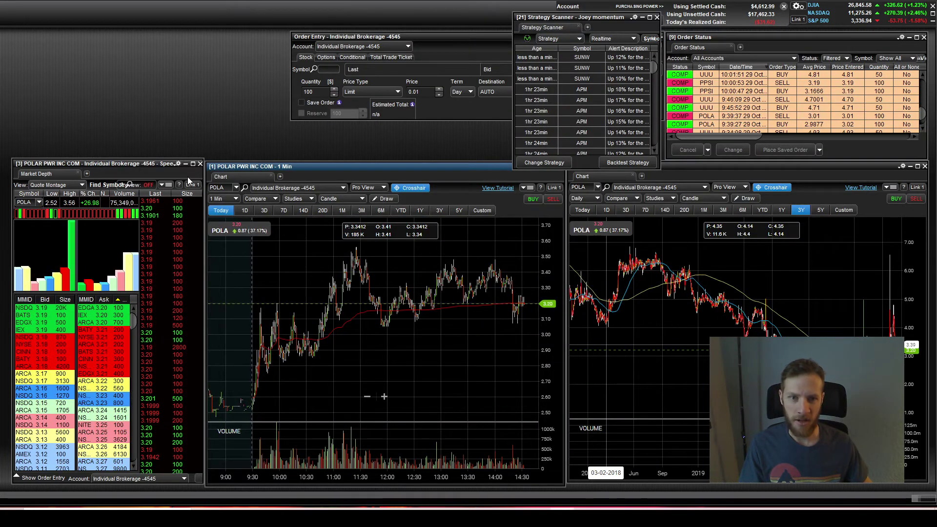
scroll(368, 251, down, 4)
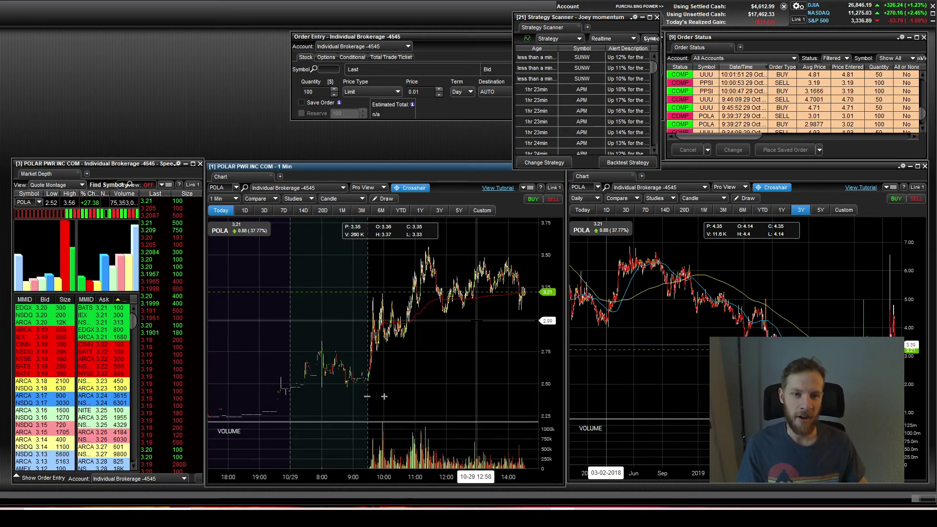
scroll(476, 320, up, 2)
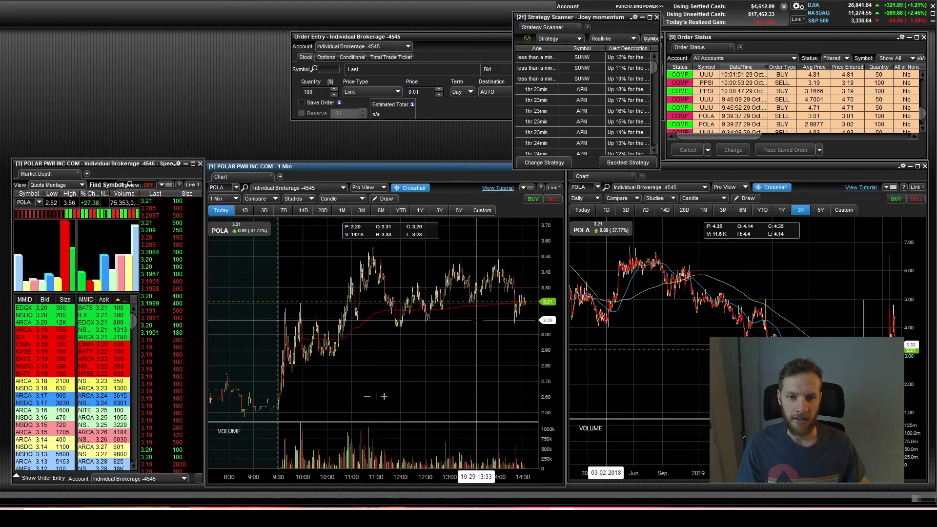